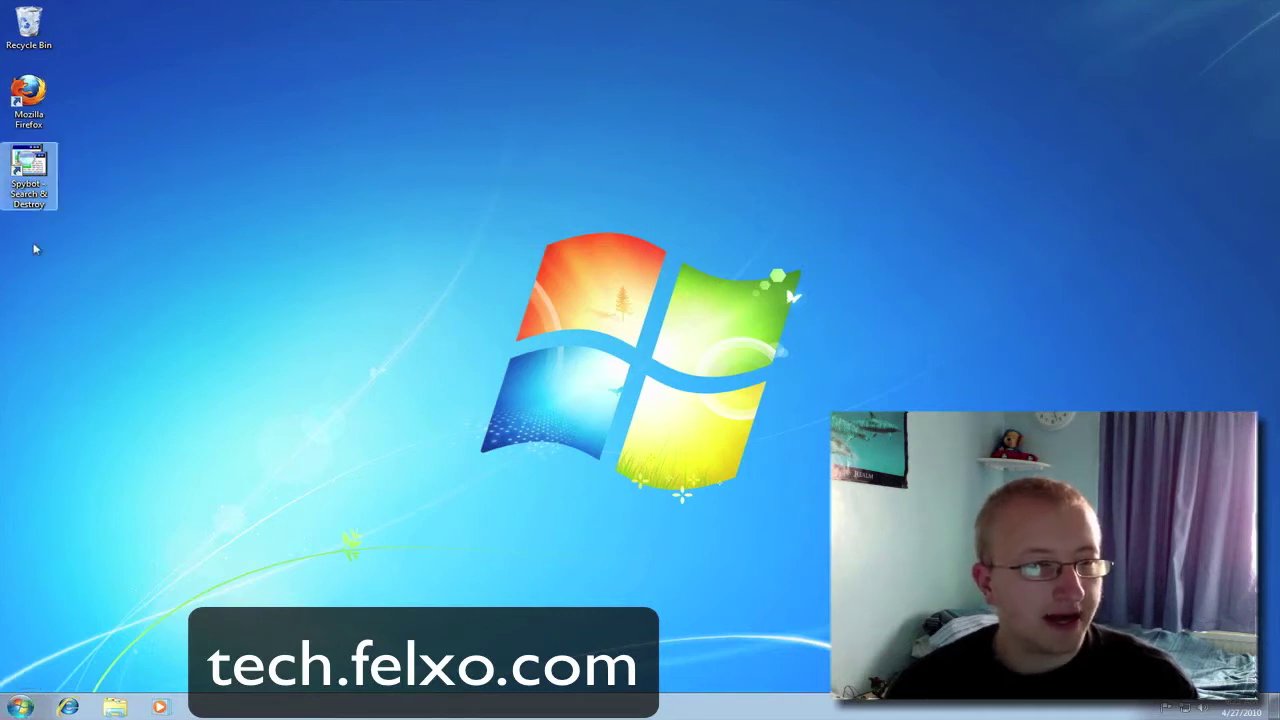
# - Launch Spybot - Search & Destroy 1.6.2, allowing the security warning and accepting the legal notice
pyautogui.click(30, 180)
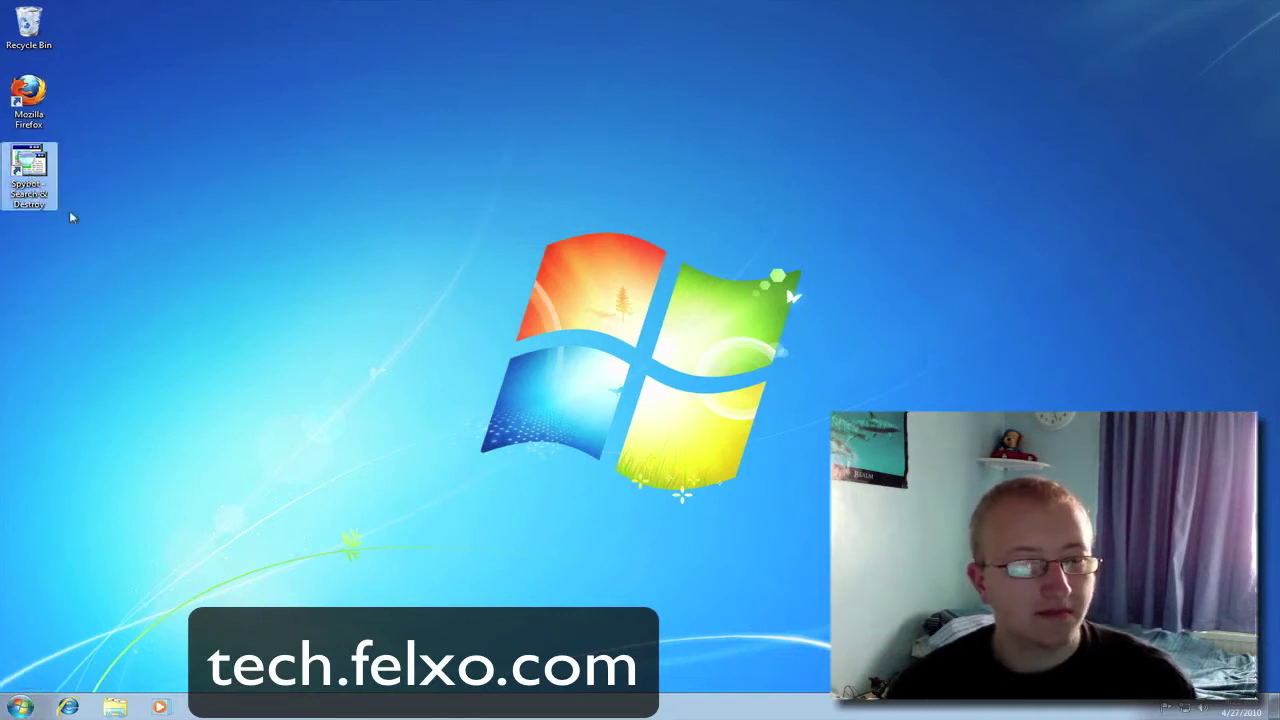
pyautogui.doubleClick(37, 175)
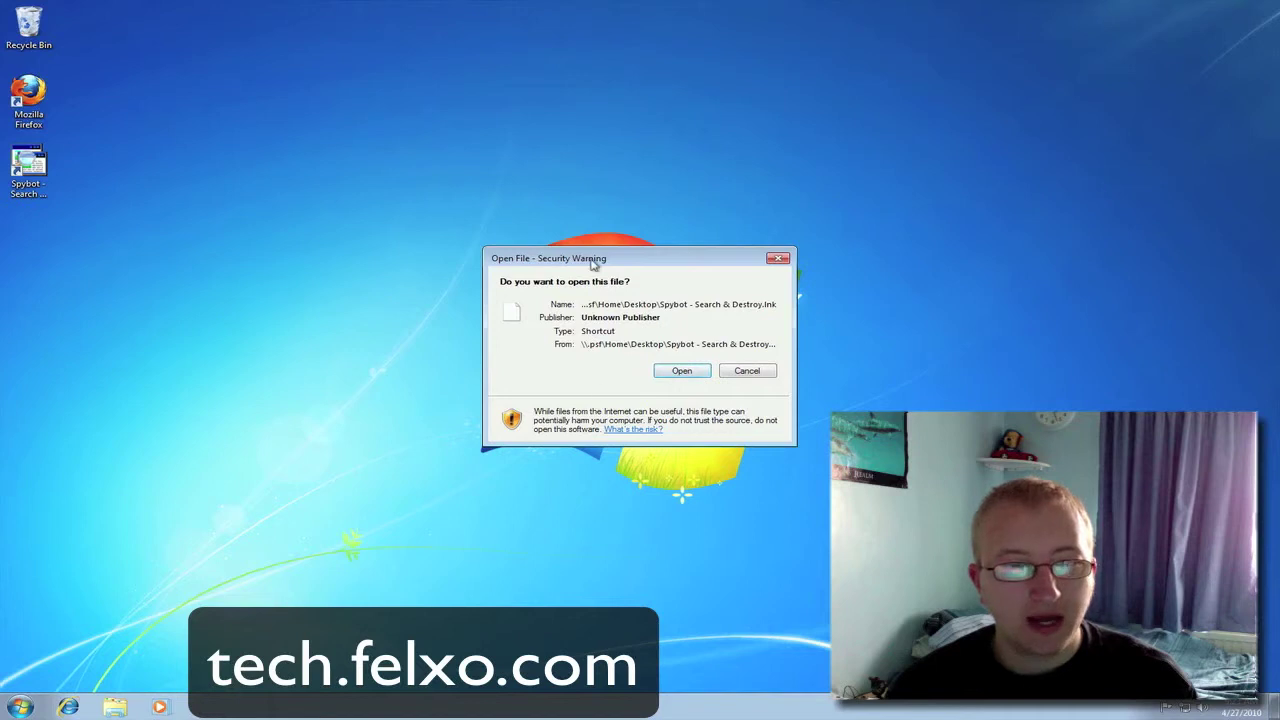
pyautogui.moveTo(592, 262)
pyautogui.mouseDown()
pyautogui.moveTo(615, 323)
pyautogui.moveTo(878, 340)
pyautogui.moveTo(672, 531)
pyautogui.moveTo(624, 284)
pyautogui.moveTo(574, 266)
pyautogui.moveTo(623, 252)
pyautogui.moveTo(549, 312)
pyautogui.moveTo(611, 251)
pyautogui.mouseUp()
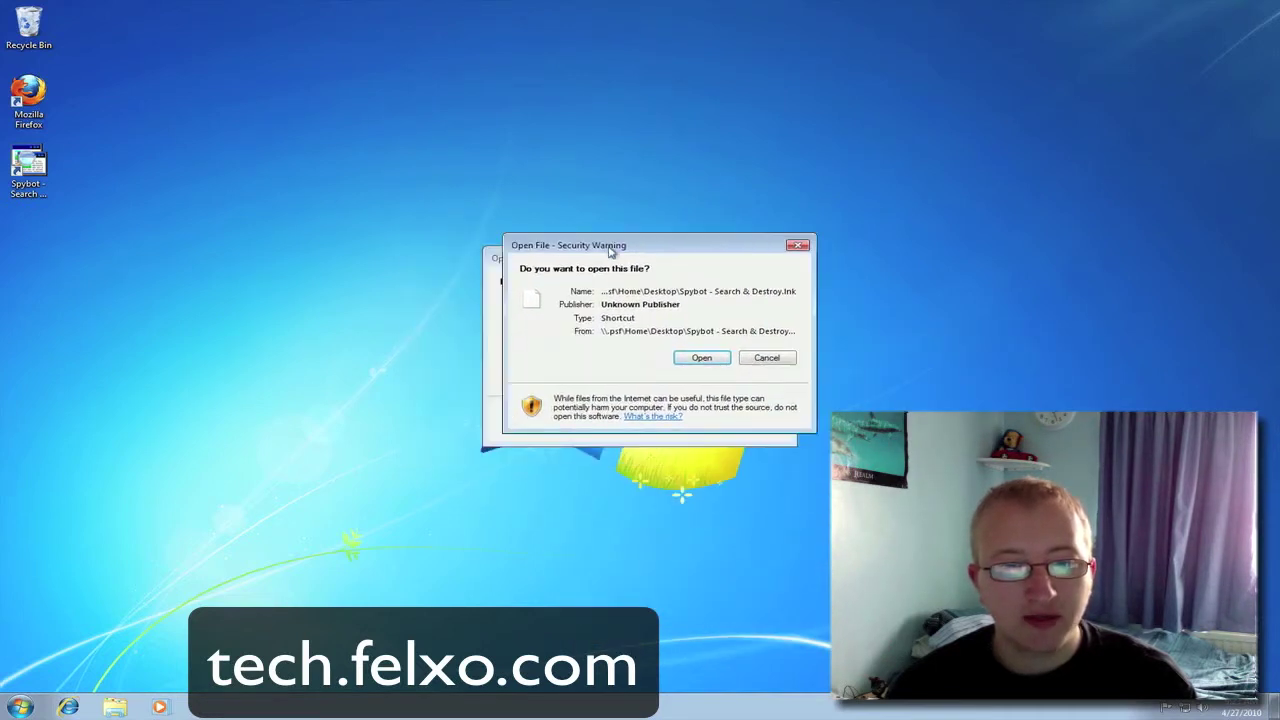
pyautogui.click(703, 362)
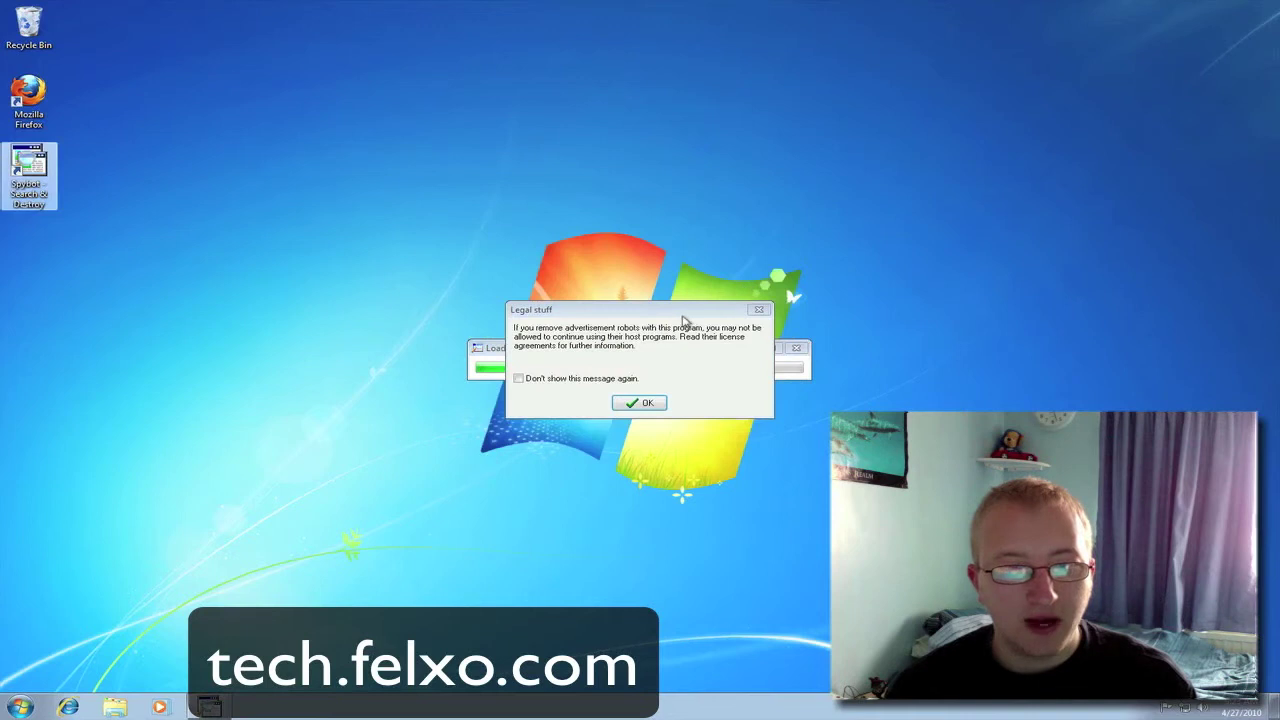
pyautogui.moveTo(683, 318); pyautogui.dragTo(686, 272)
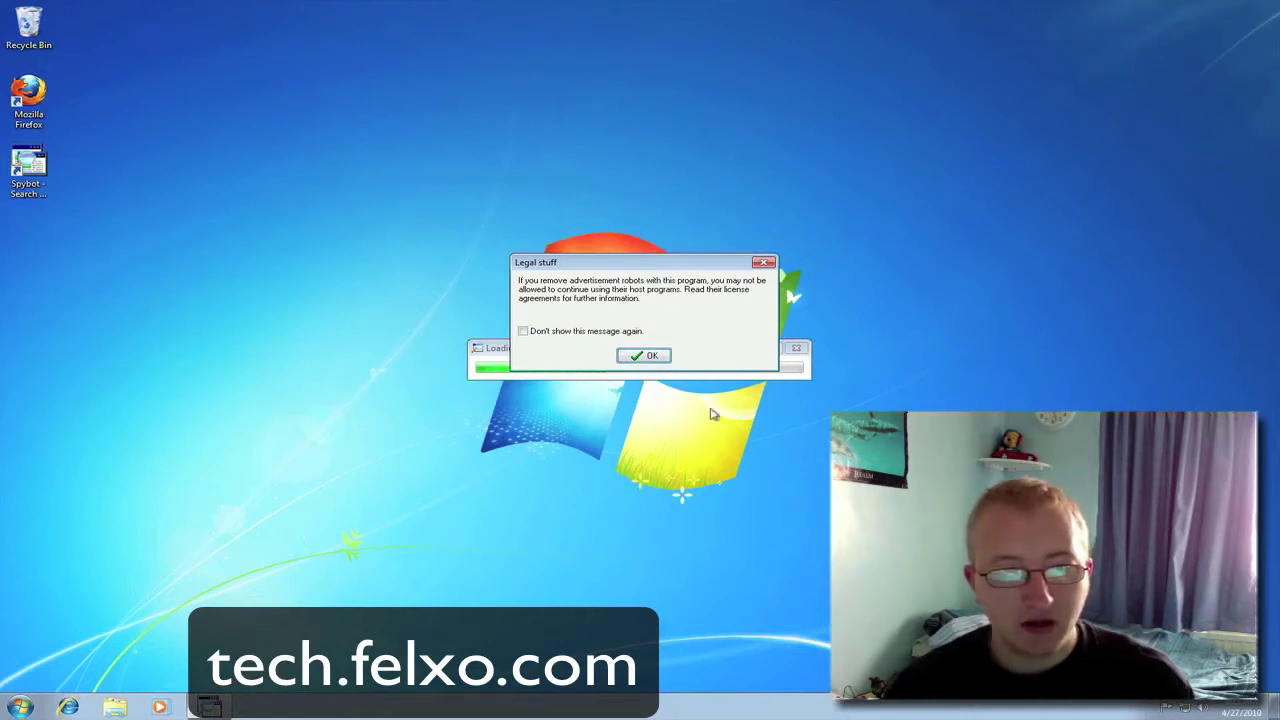
pyautogui.click(651, 357)
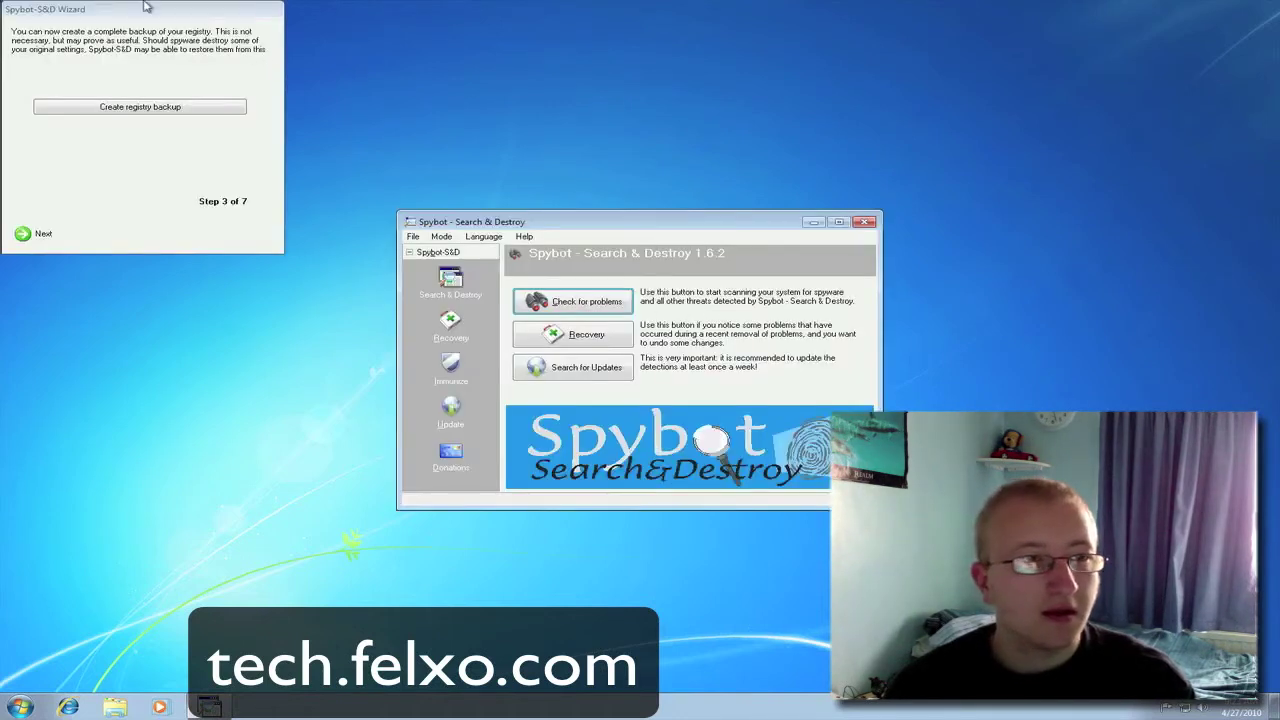
# - Step through the remaining setup wizard pages, skipping updates, and start using the program
pyautogui.moveTo(145, 12); pyautogui.dragTo(418, 178)
pyautogui.click(313, 402)
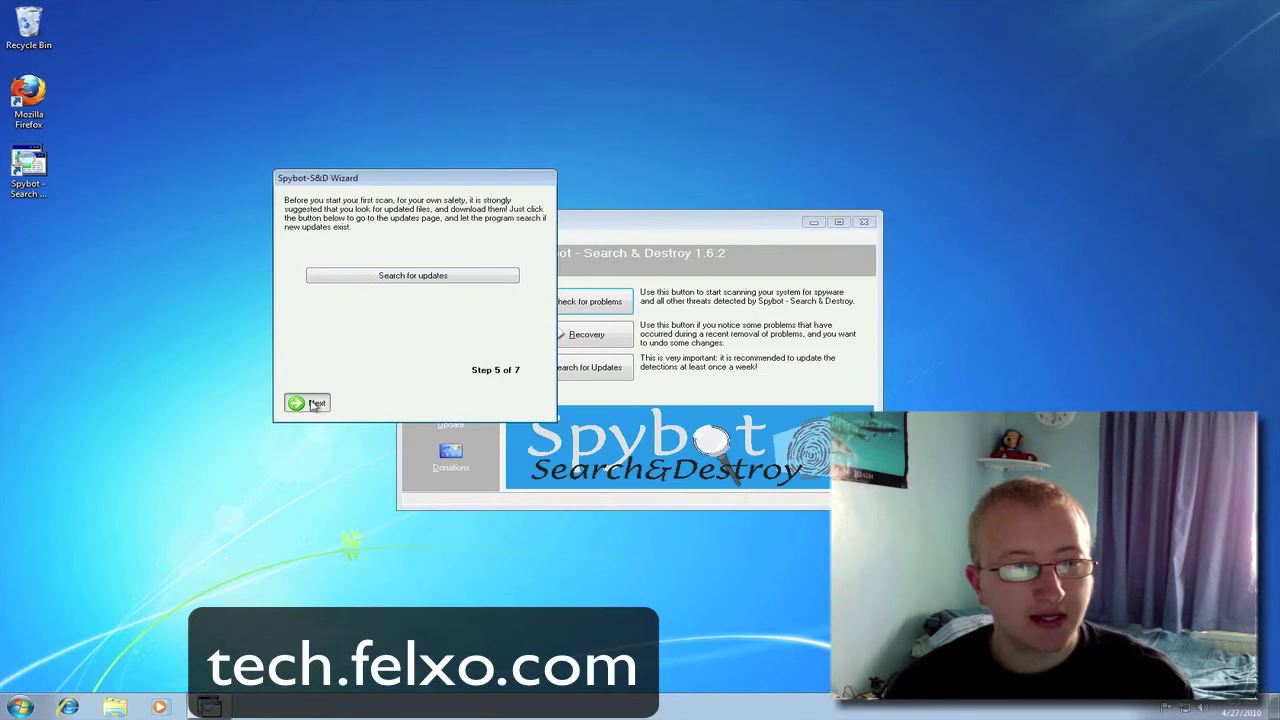
pyautogui.click(314, 404)
pyautogui.click(313, 403)
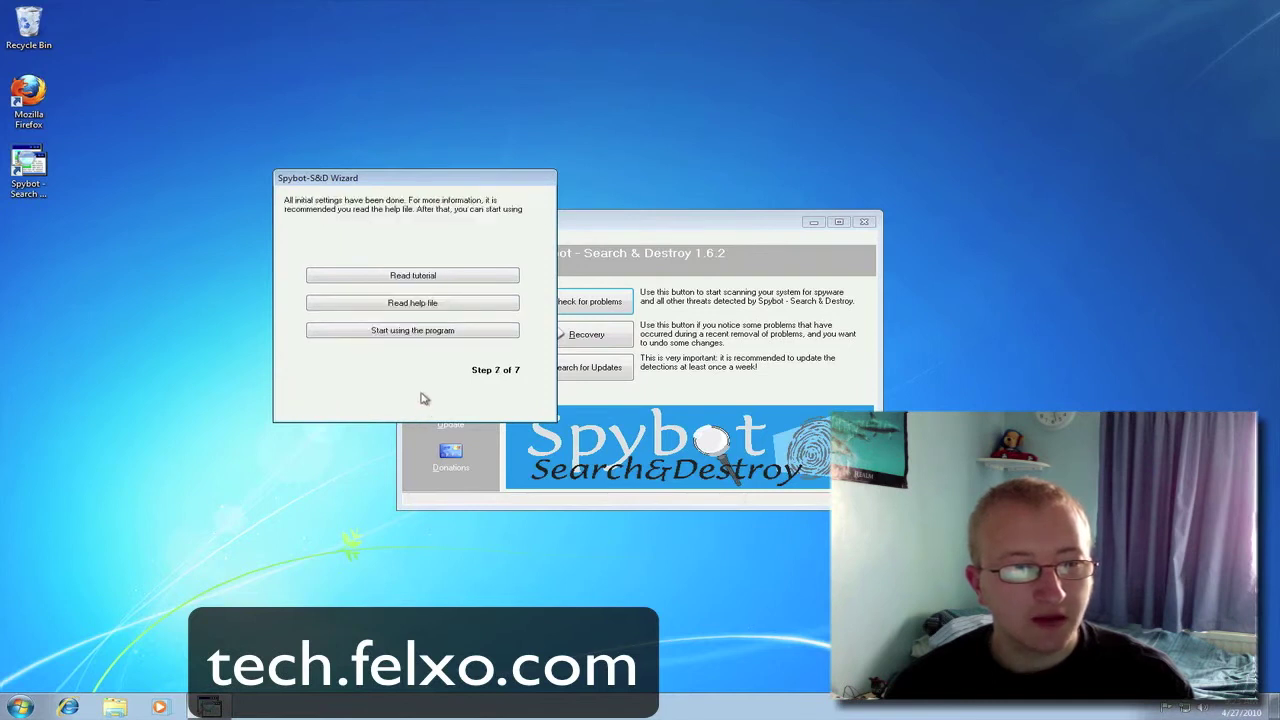
pyautogui.click(420, 333)
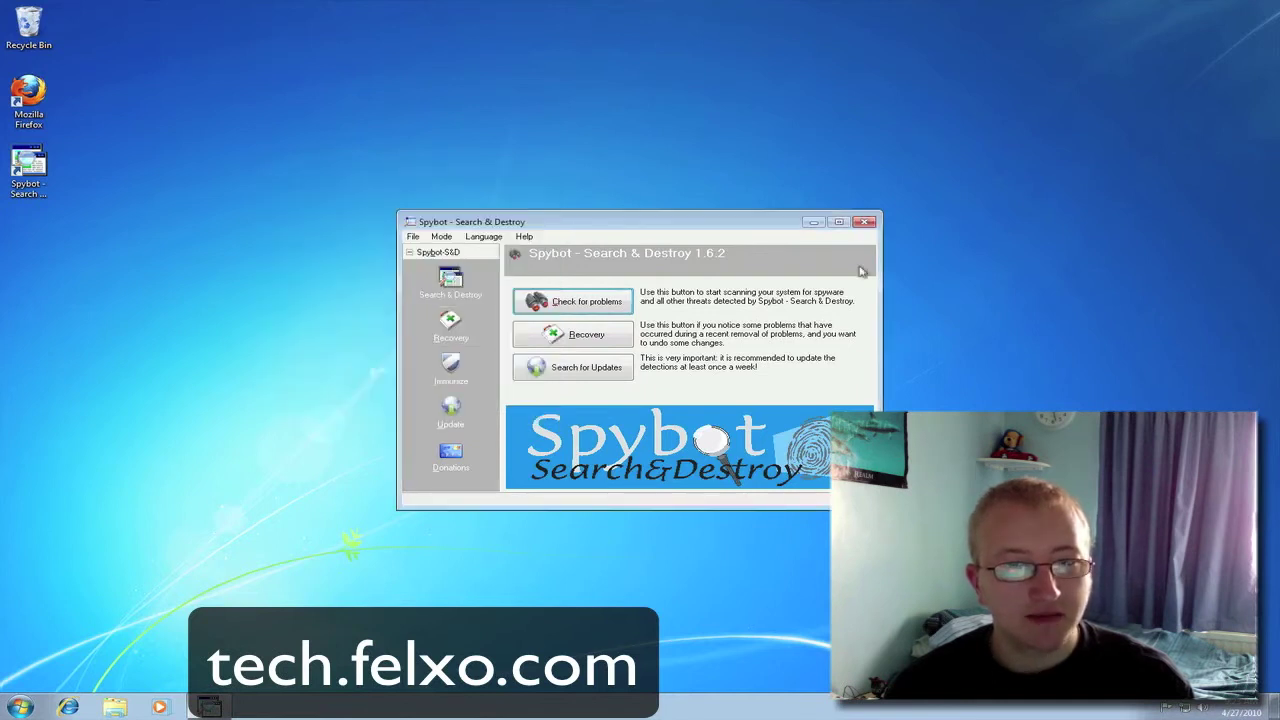
# - Maximize the Spybot window and bring up the updater's download mirror list
pyautogui.click(839, 222)
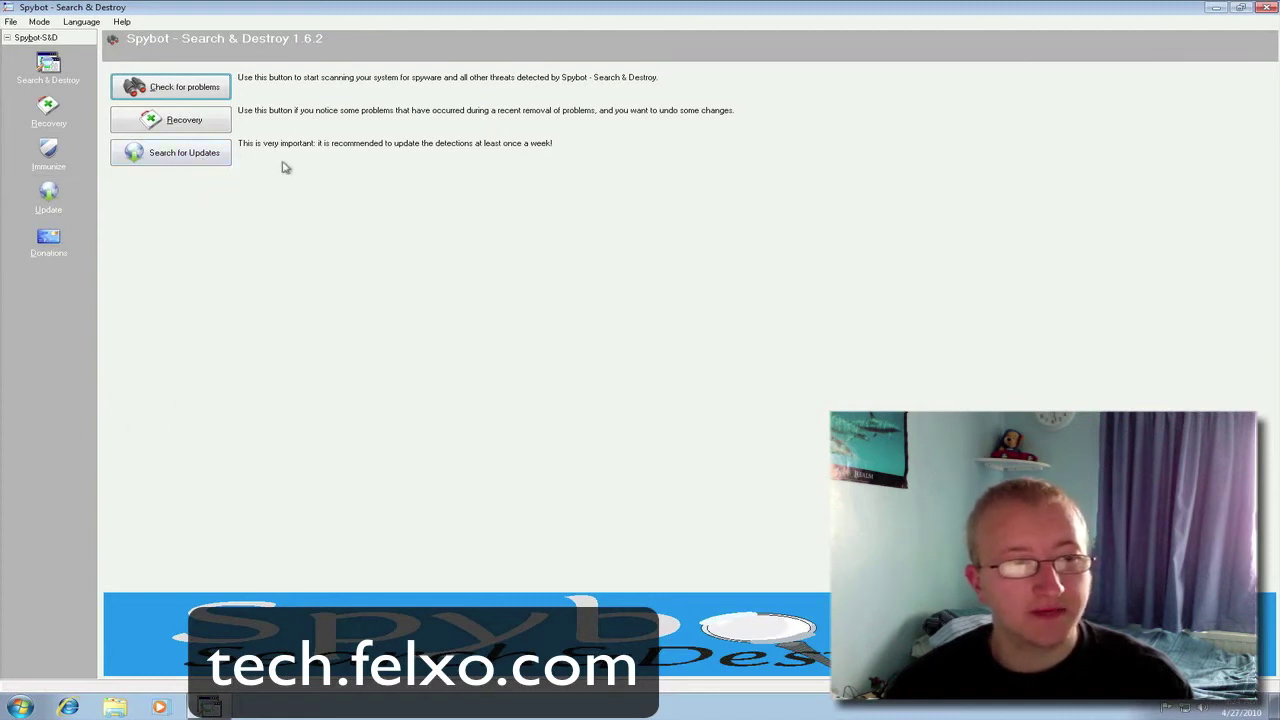
pyautogui.click(193, 160)
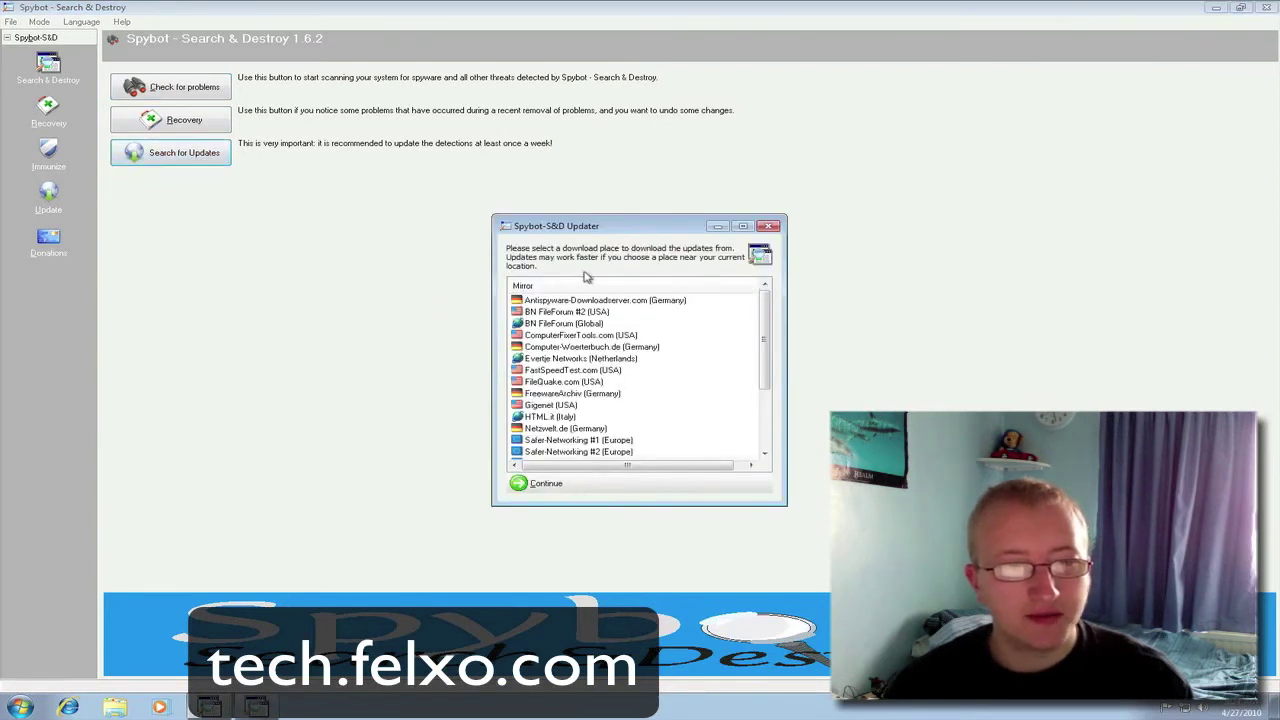
# - Download all updates, plus English descriptions and Startup info, from the Antispyware-Downloadserver.com (Germany) mirror
pyautogui.click(632, 302)
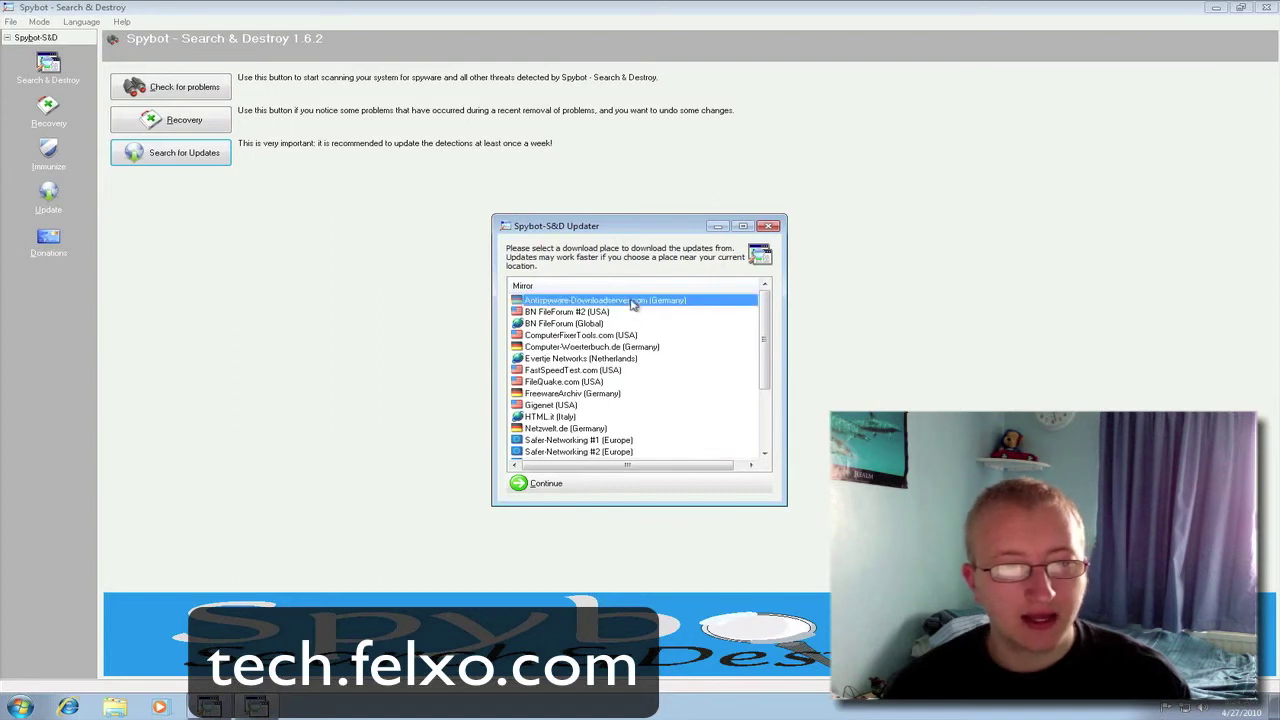
pyautogui.click(543, 484)
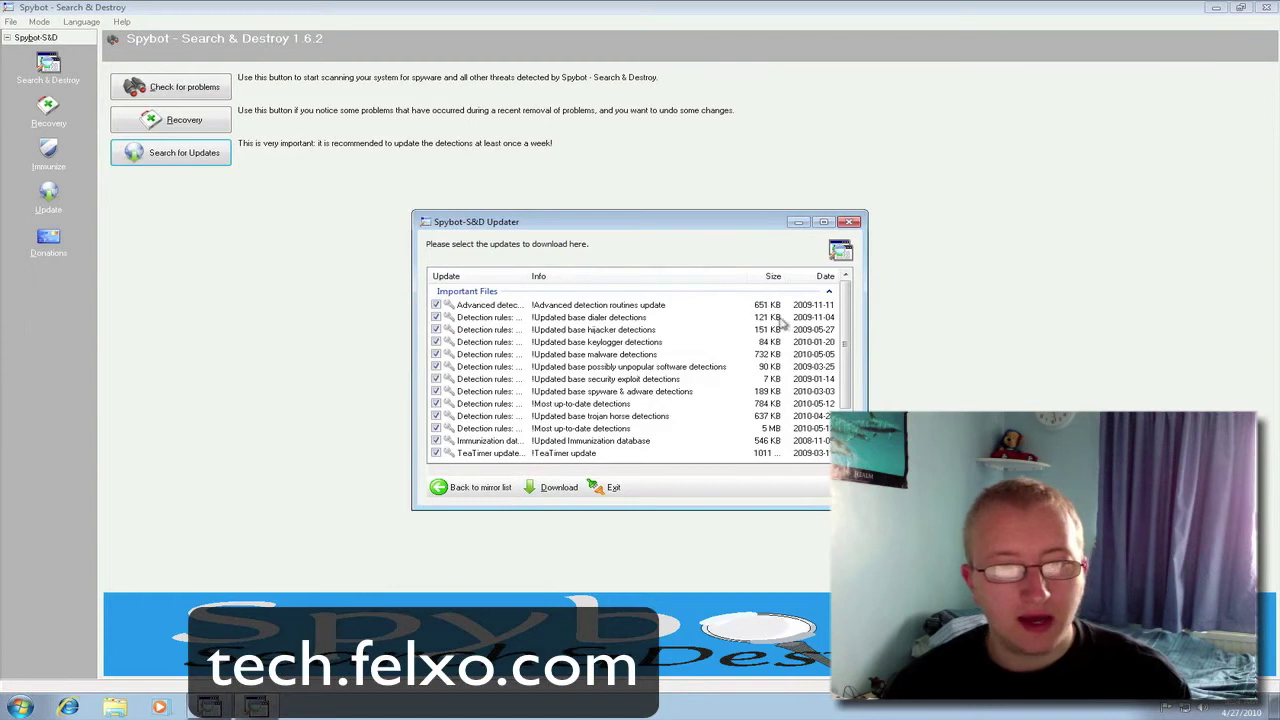
pyautogui.scroll(-3, 846, 343)
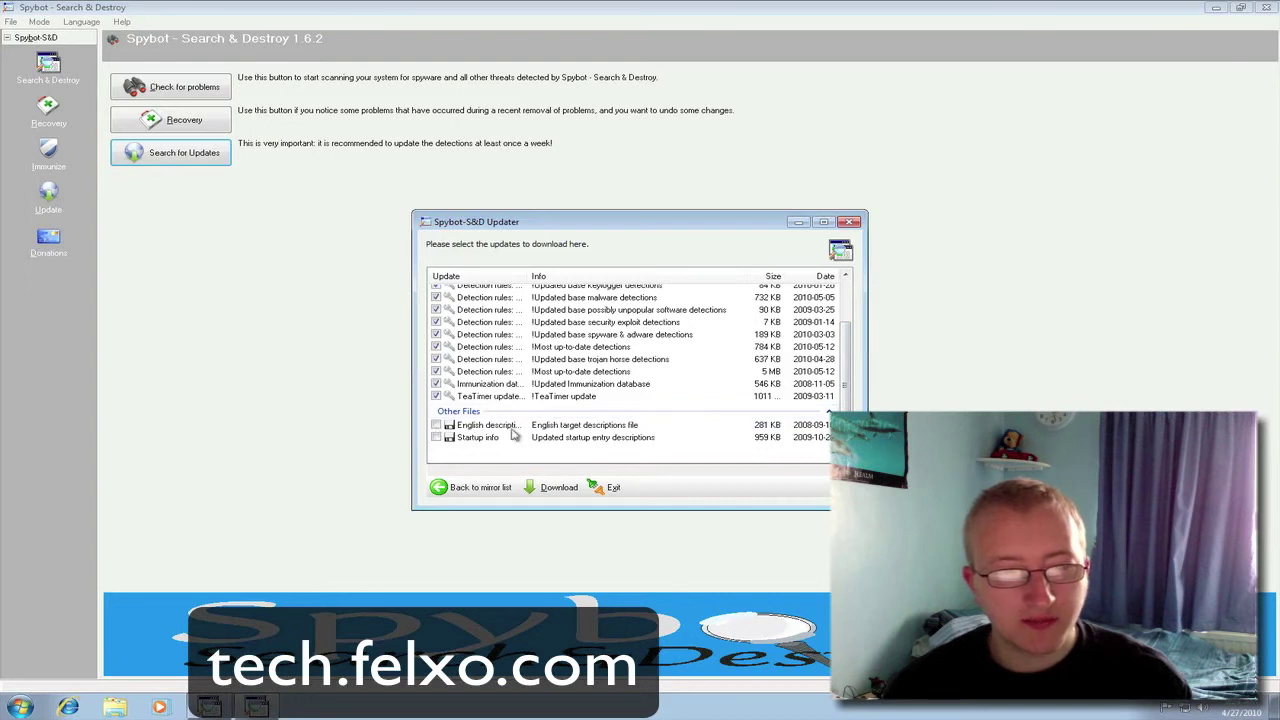
pyautogui.click(436, 426)
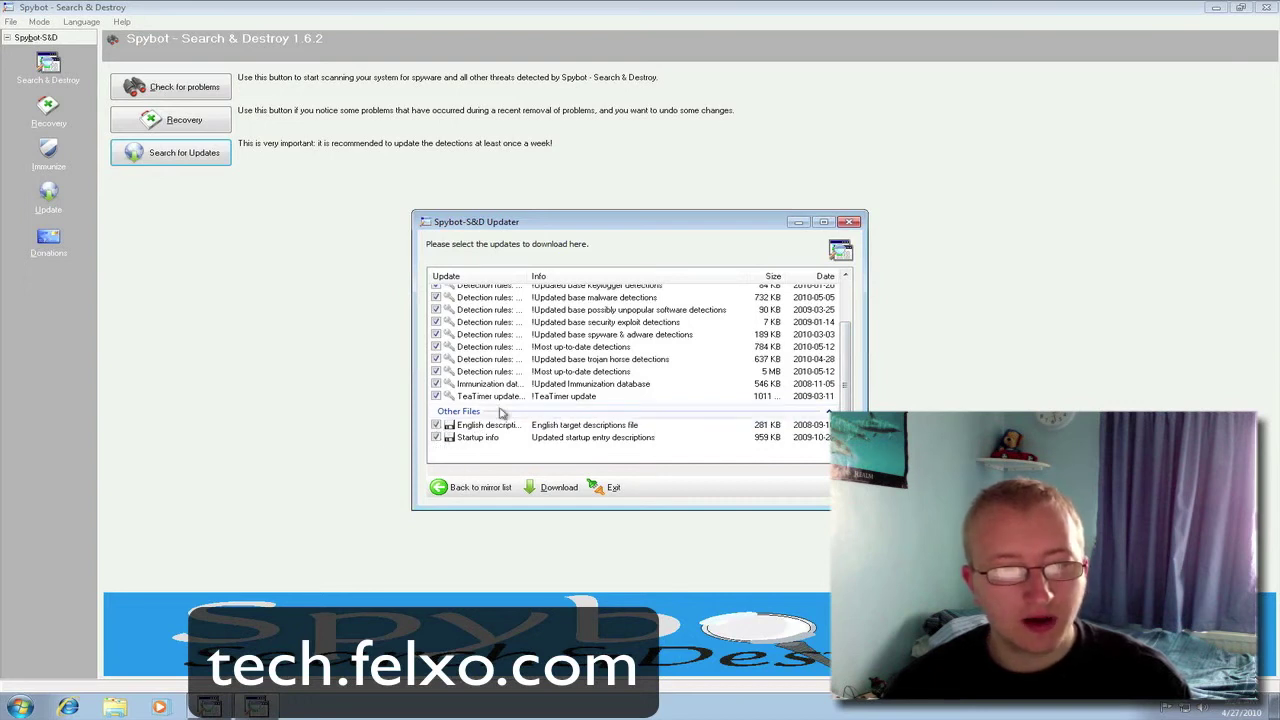
pyautogui.click(553, 489)
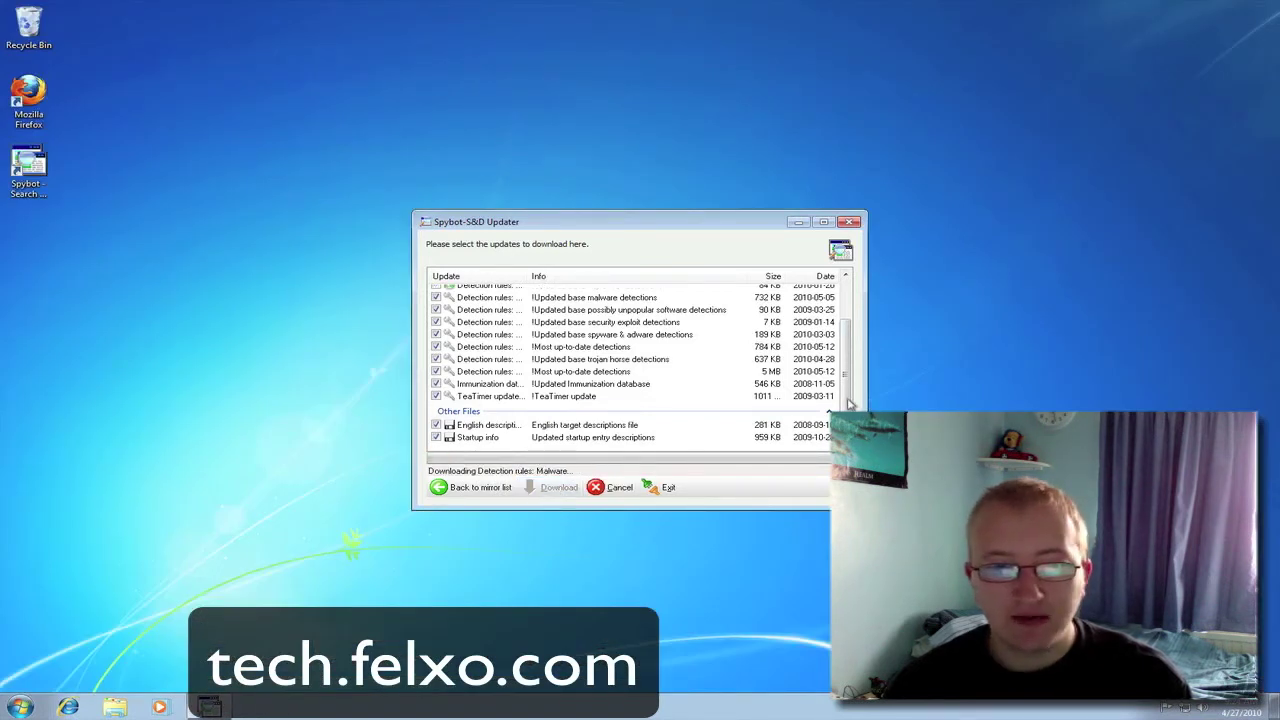
# - Wait for the updater to finish downloading every update and close
pyautogui.scroll(-2, 845, 402)
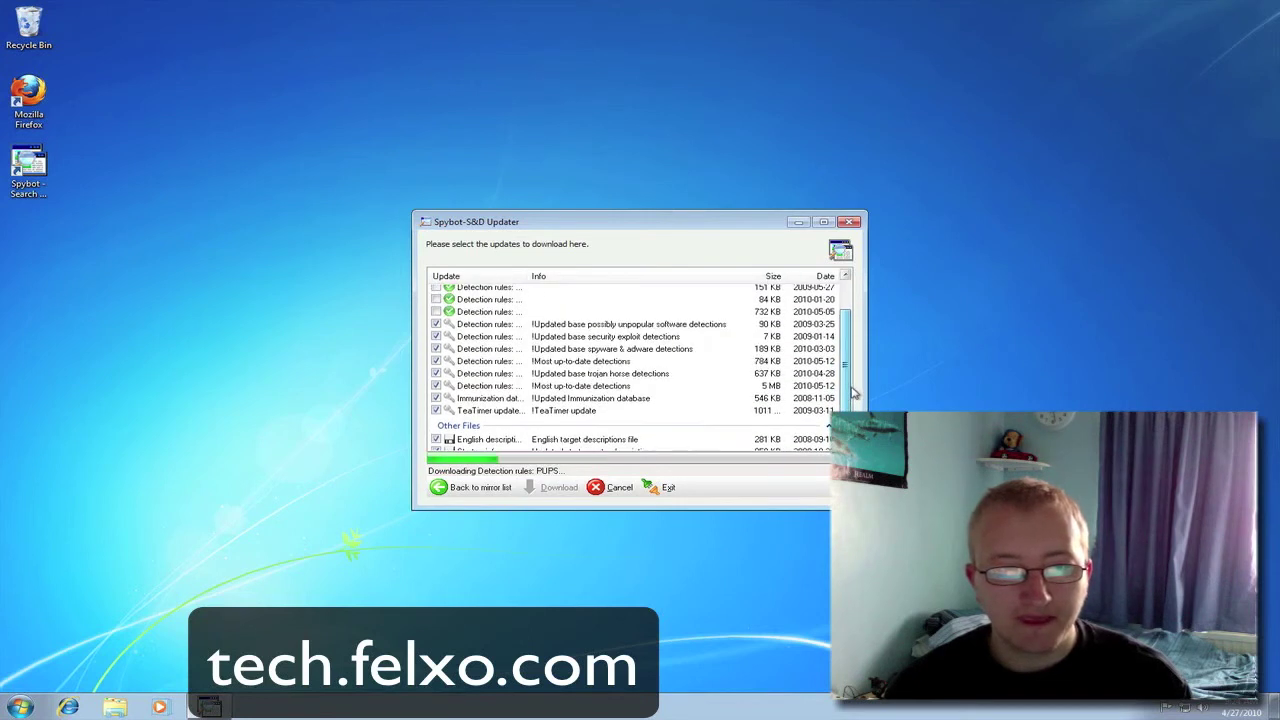
pyautogui.moveTo(841, 398); pyautogui.dragTo(838, 344)
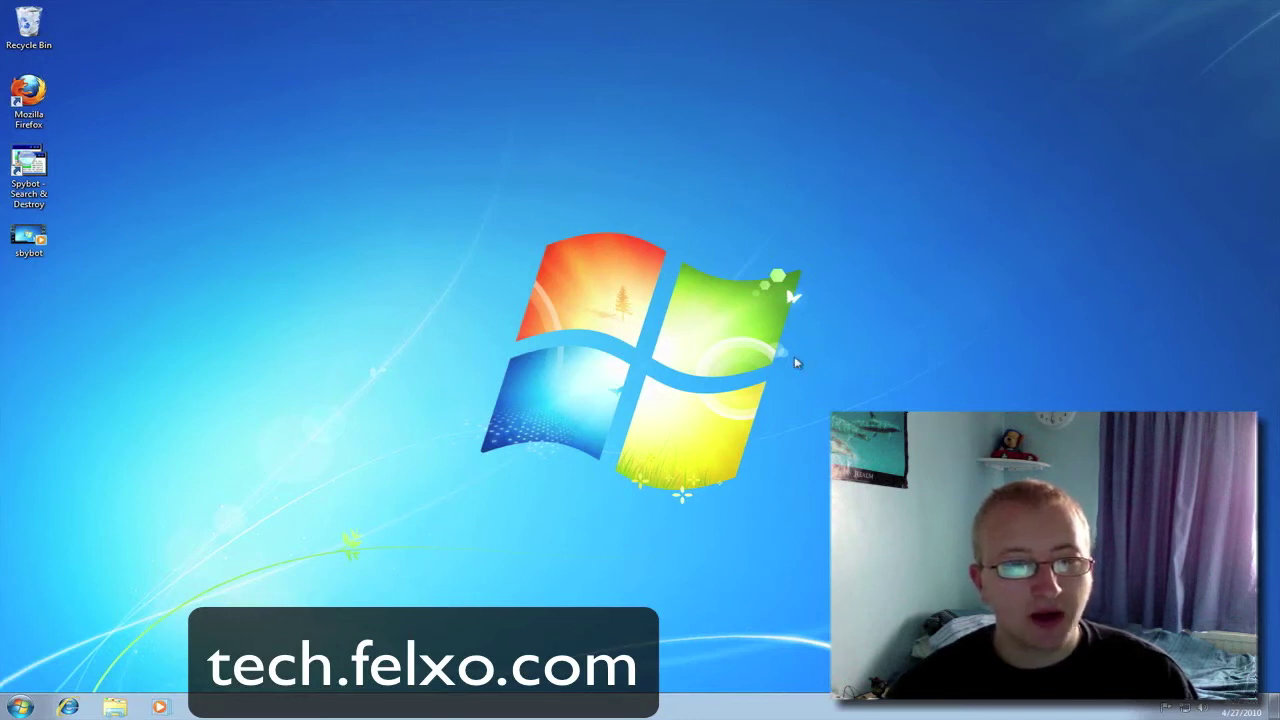
# - Relaunch Spybot, allowing the security warning and accepting the Legal stuff notice
pyautogui.doubleClick(30, 170)
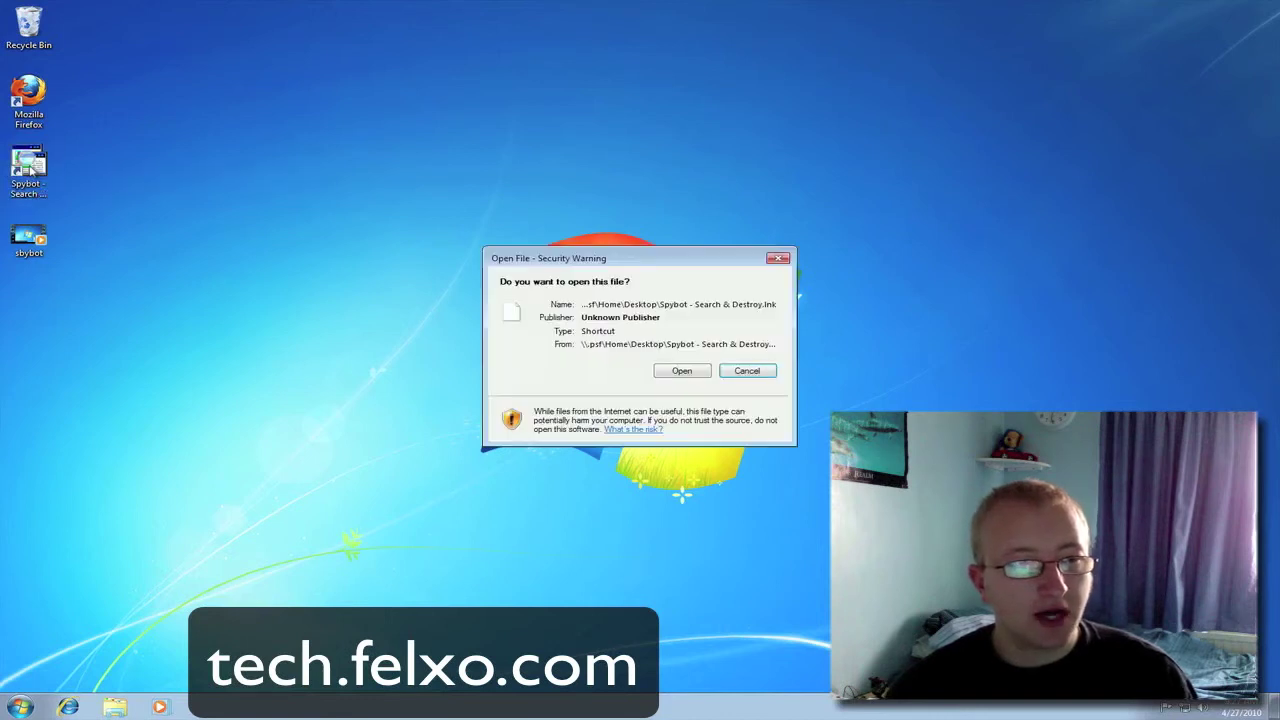
pyautogui.click(697, 373)
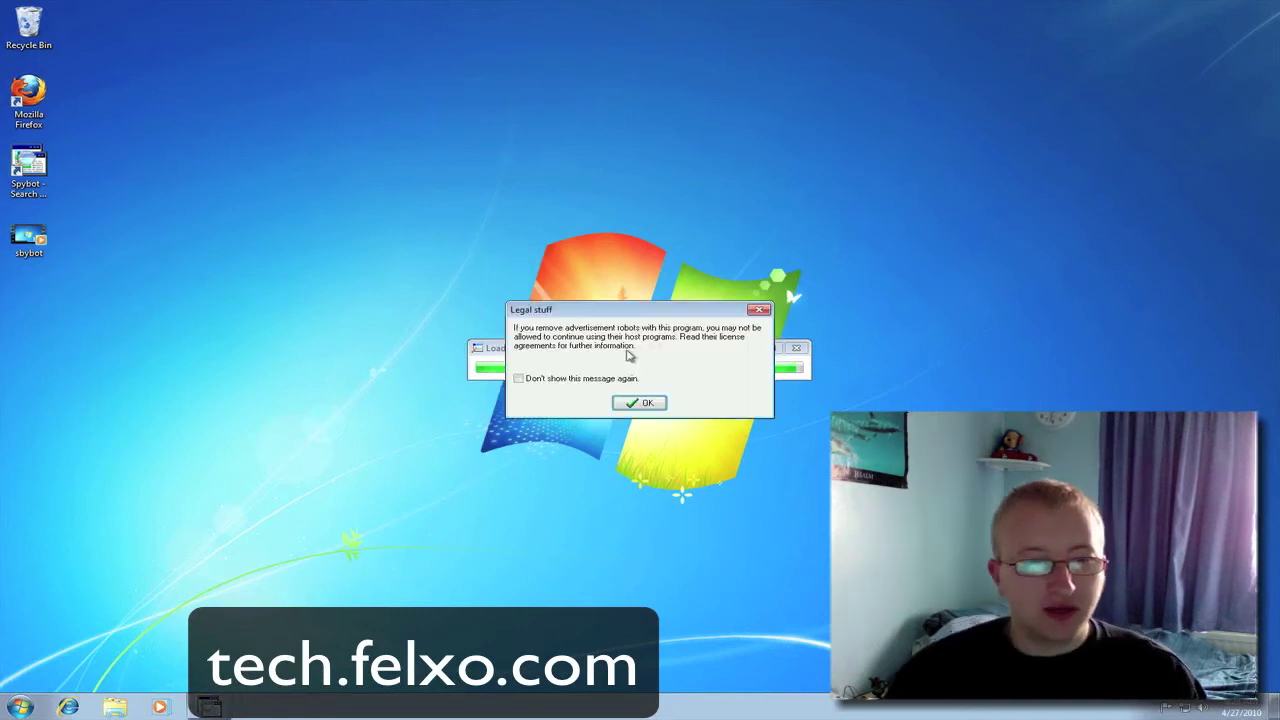
pyautogui.click(640, 402)
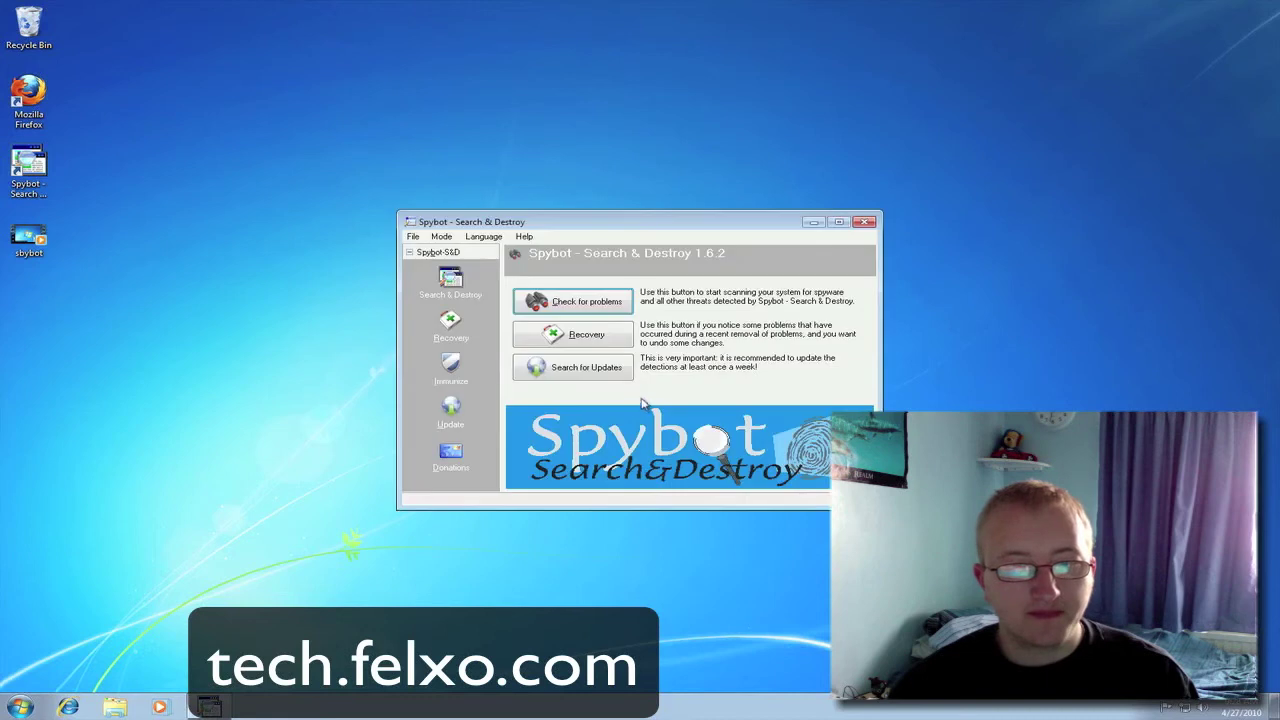
# - Maximize the window and run Check for problems, finding DoubleClick, FastClick, Right Media and WebTrends live
pyautogui.click(840, 222)
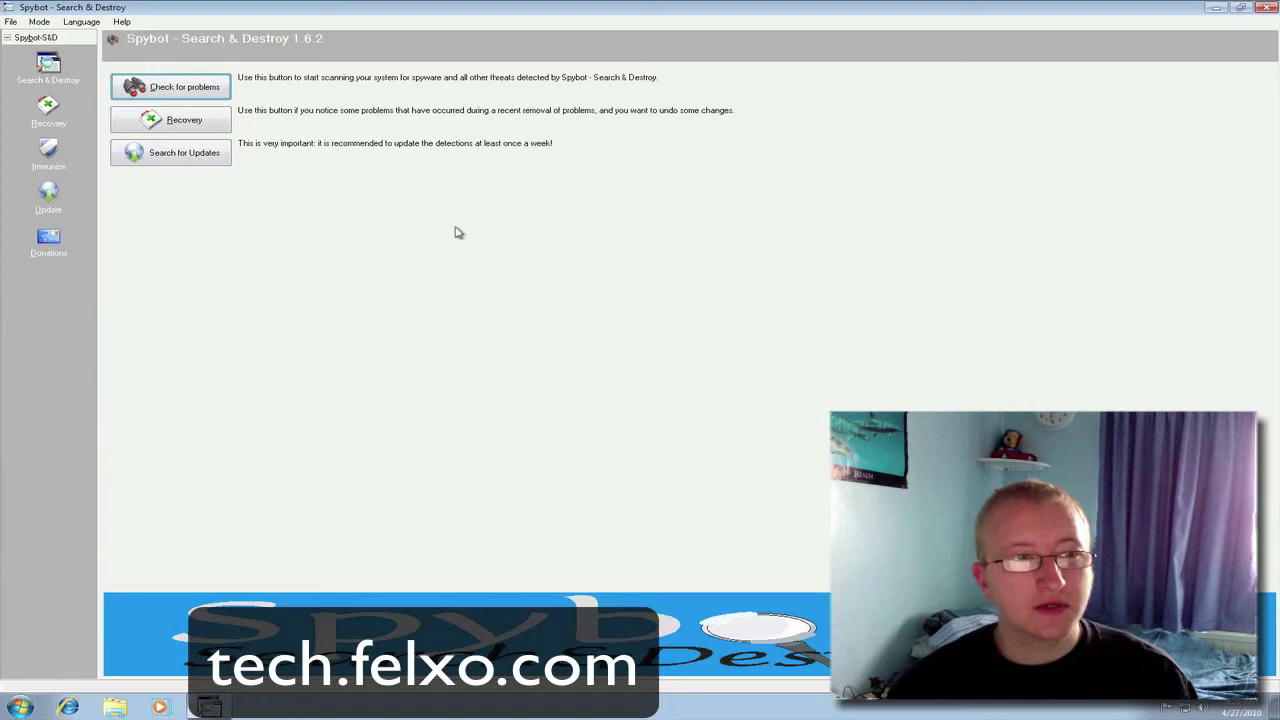
pyautogui.click(180, 89)
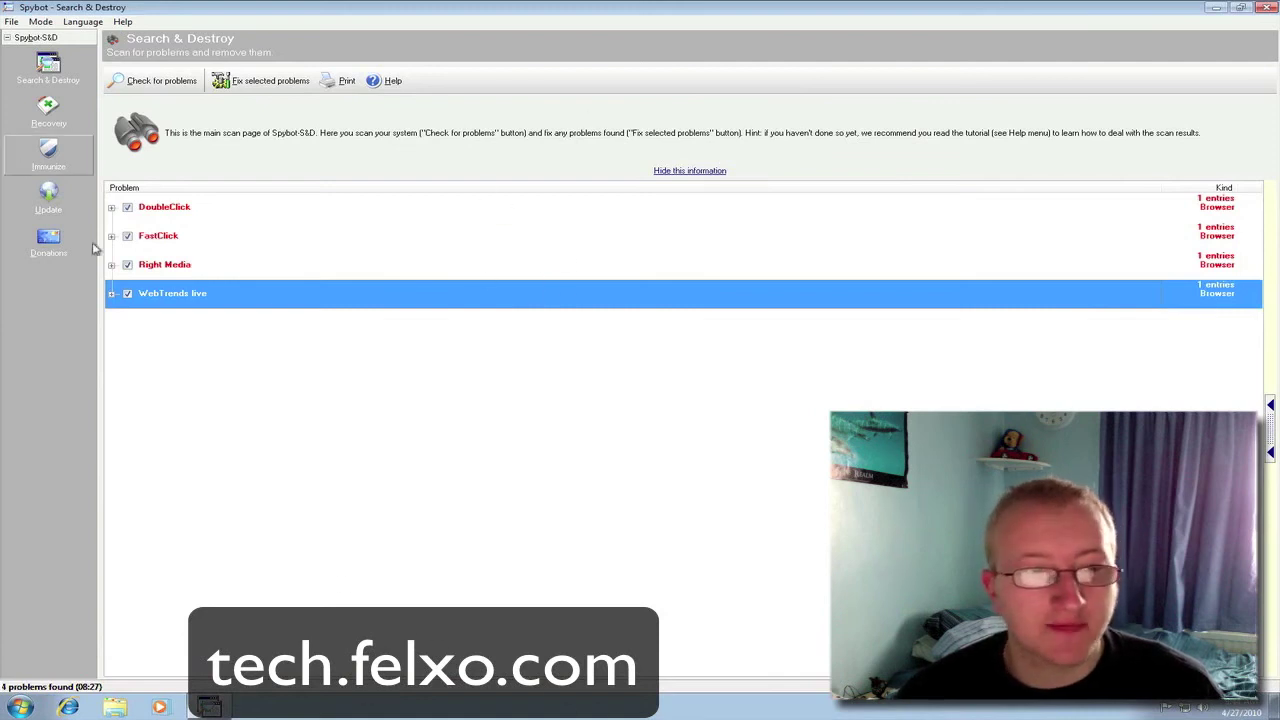
# - Fix the DoubleClick, FastClick, Right Media and WebTrends live problems and confirm all 4 fixed
pyautogui.click(155, 205)
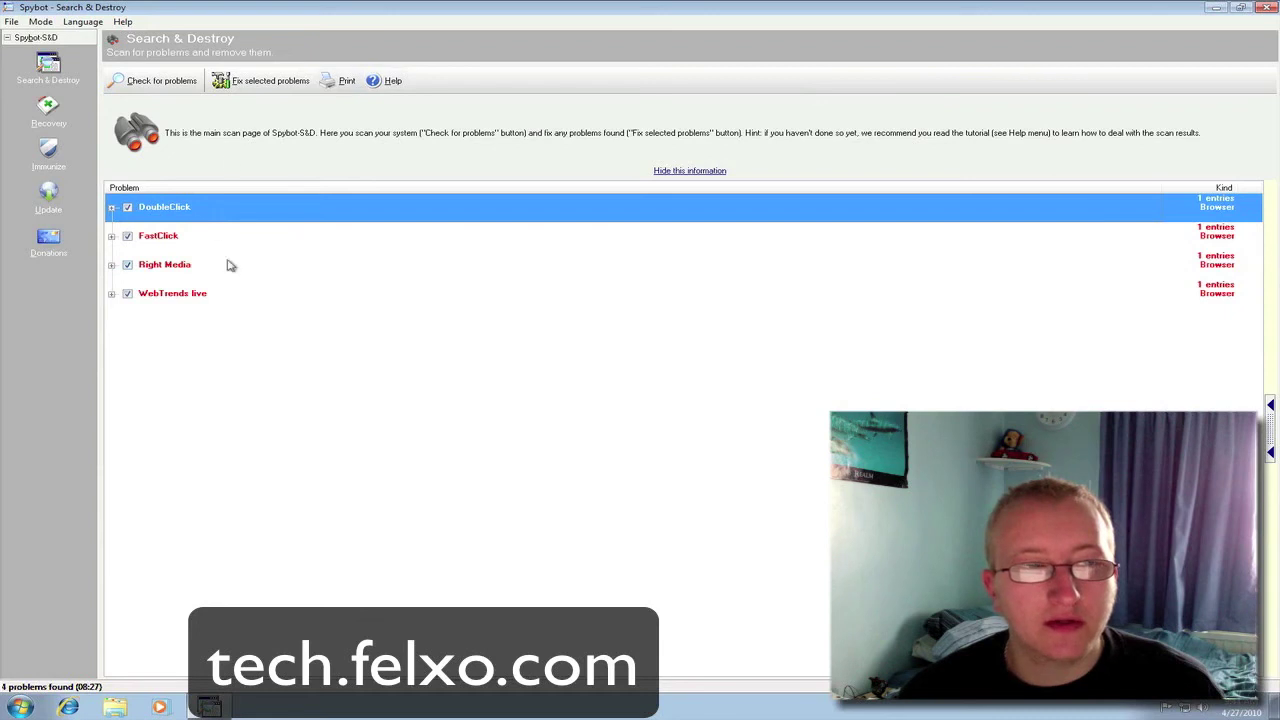
pyautogui.click(262, 82)
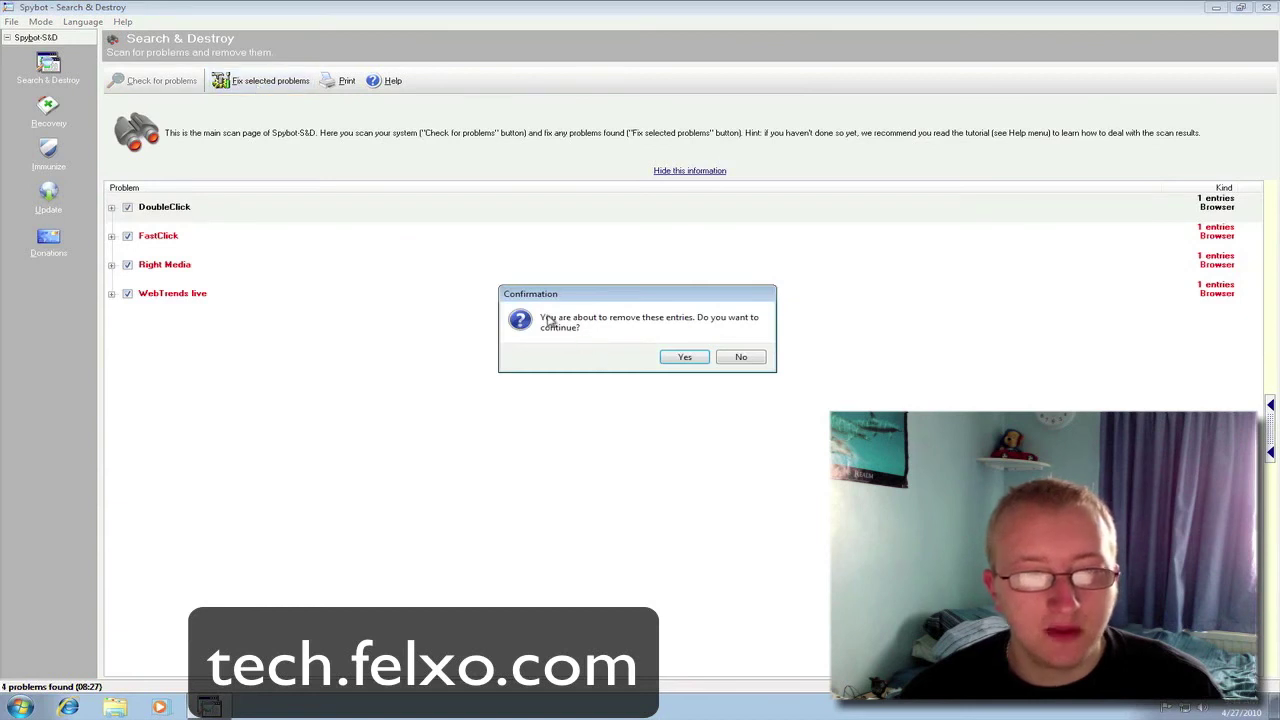
pyautogui.click(678, 358)
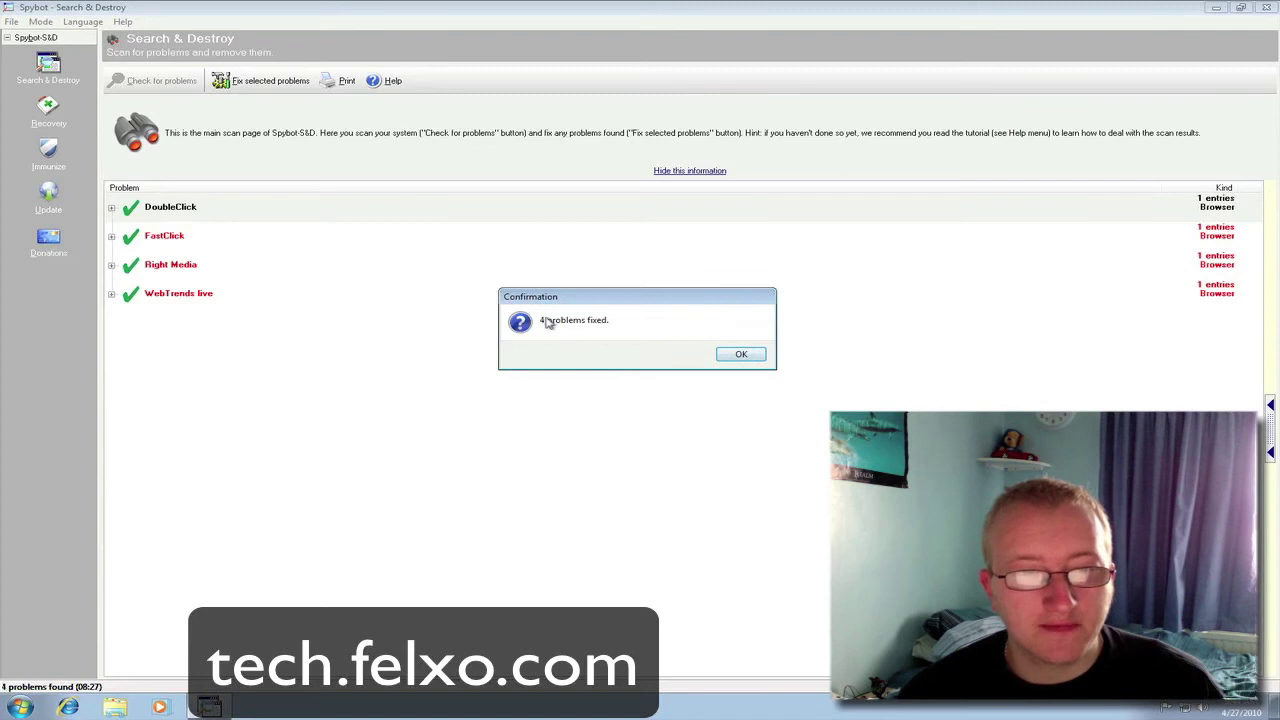
pyautogui.click(739, 355)
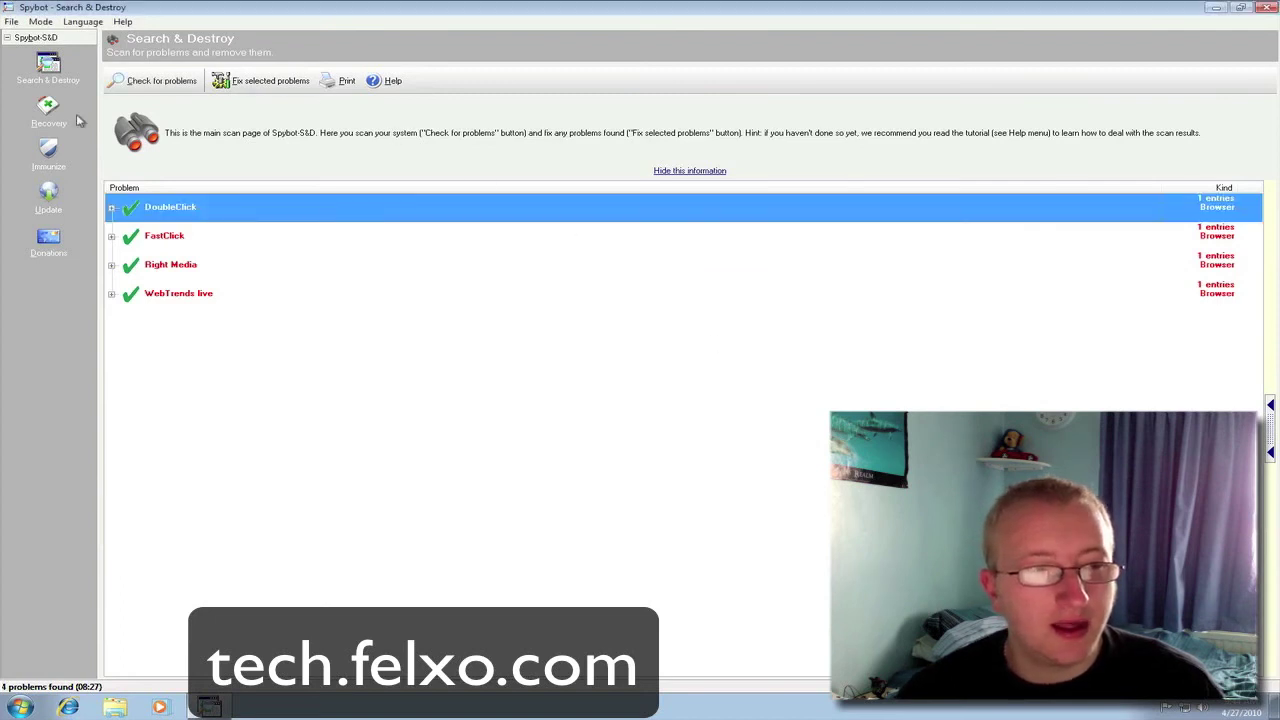
# - Switch to the Immunize page showing 166933 unprotected entries and reposition the window
pyautogui.click(44, 168)
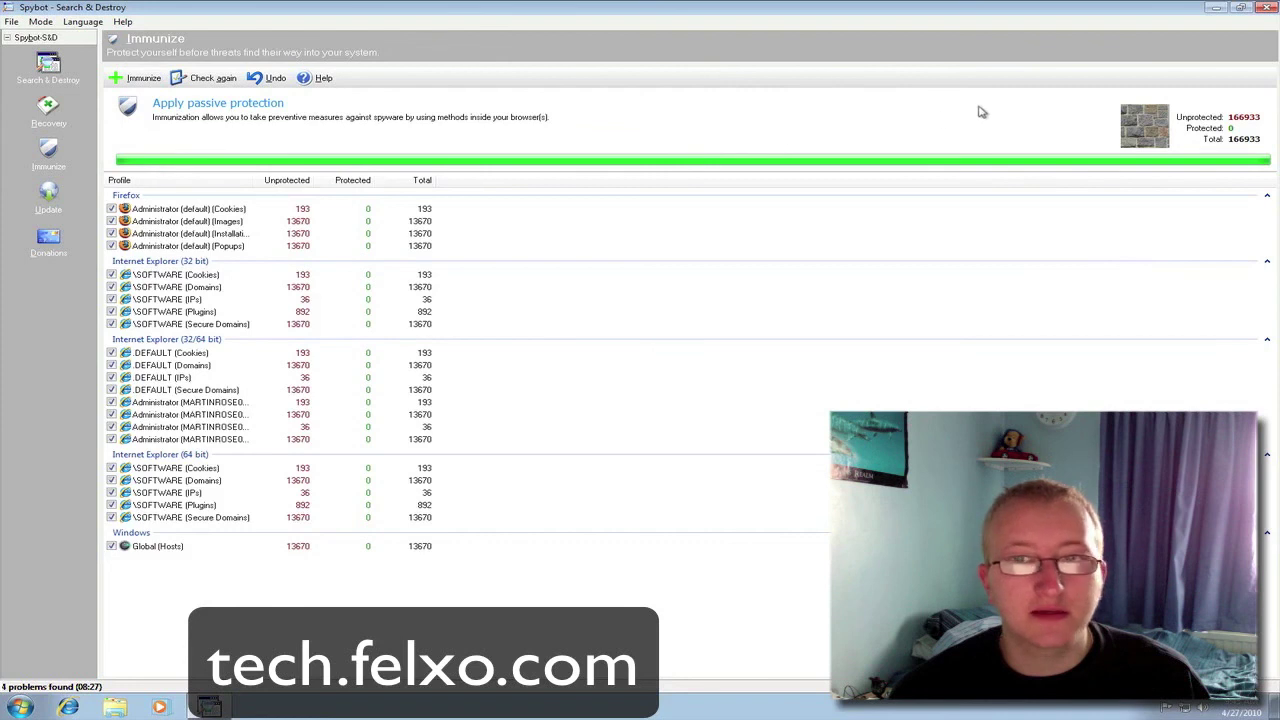
pyautogui.doubleClick(1060, 16)
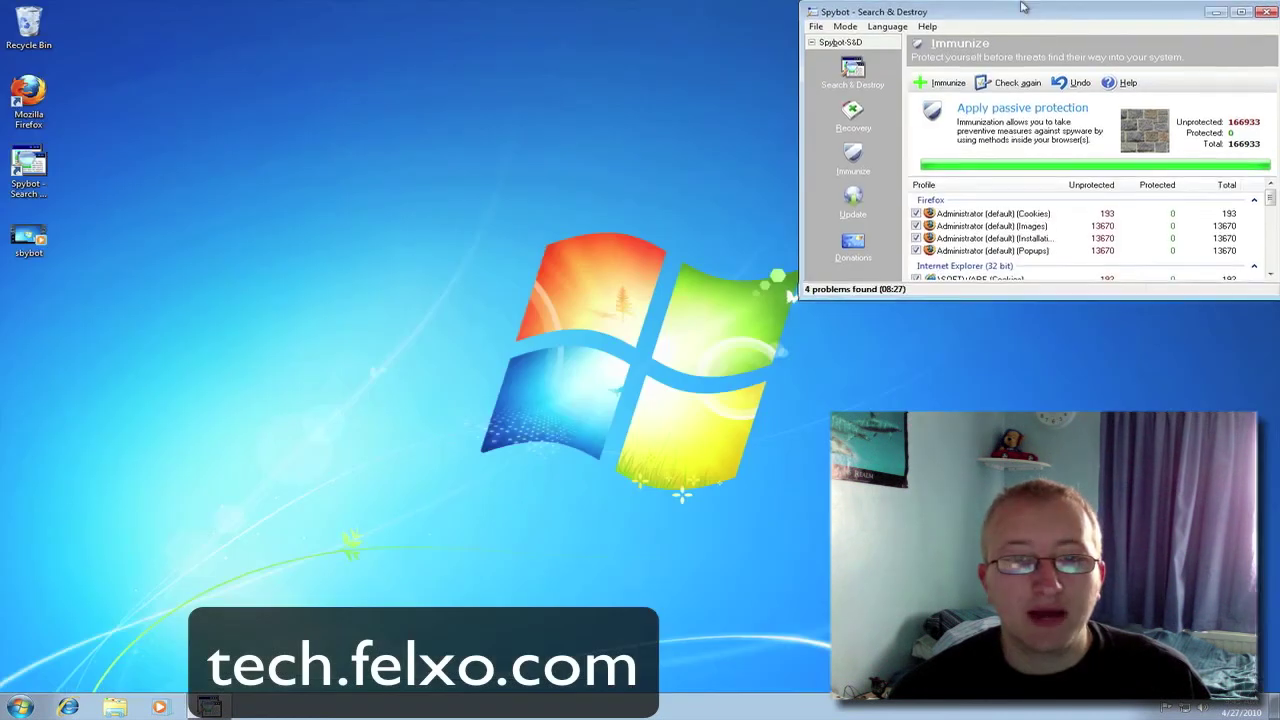
pyautogui.moveTo(1058, 18); pyautogui.dragTo(990, 1)
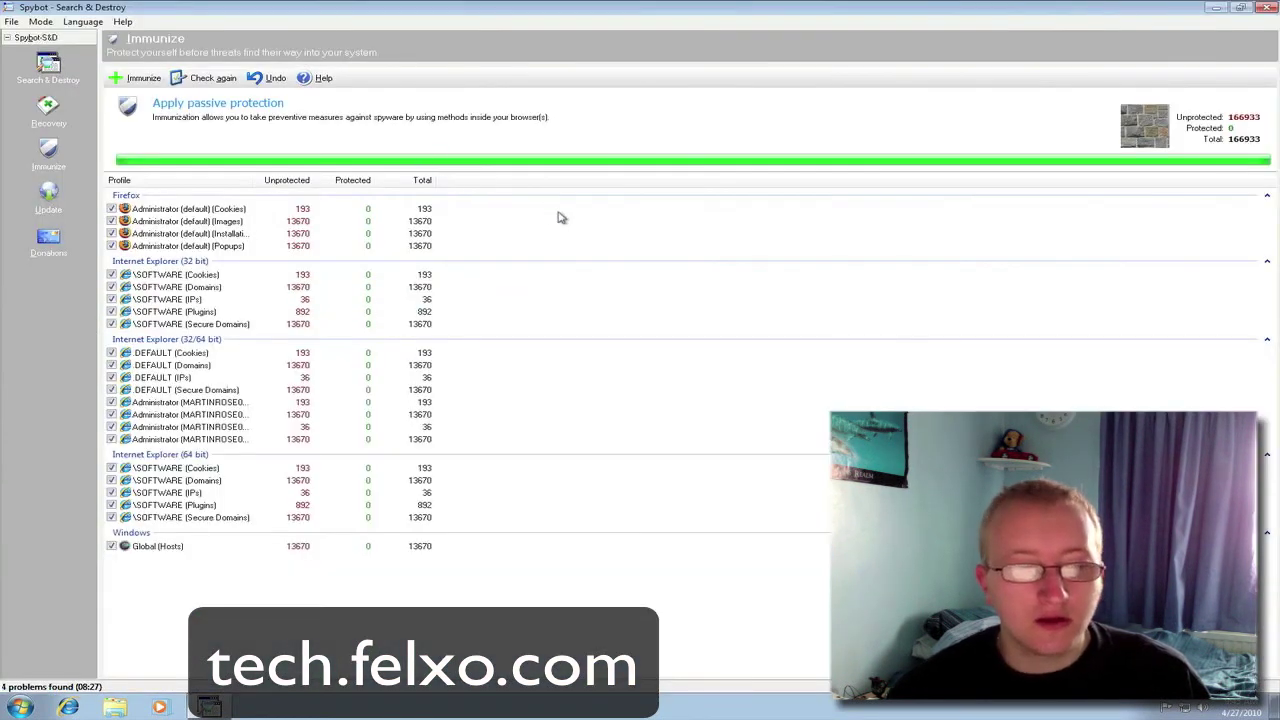